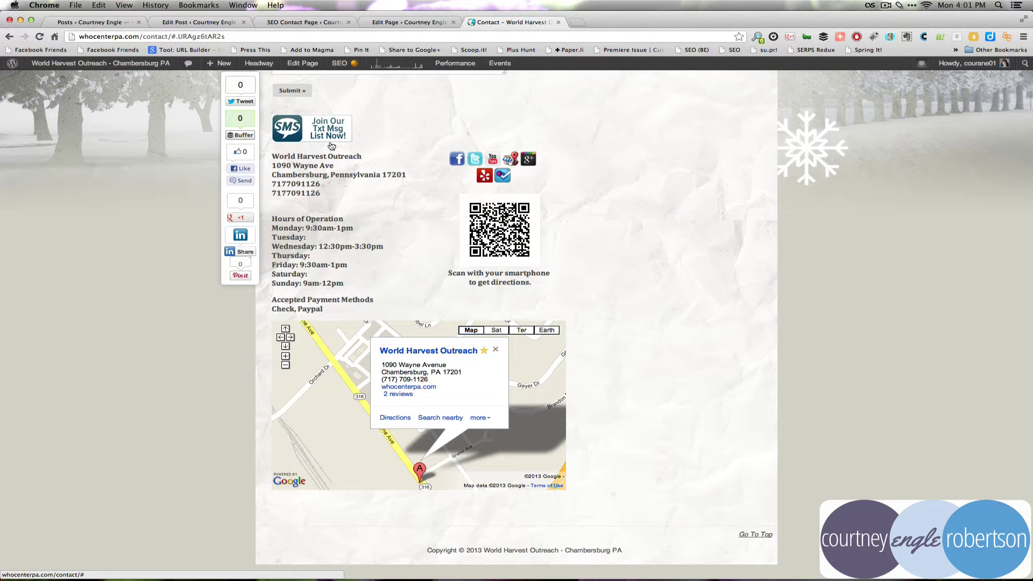
Review the live contact page's contact details and Google map.
{"action": "scroll", "coordinate": [330, 145], "scroll_direction": "up", "scroll_amount": 5}
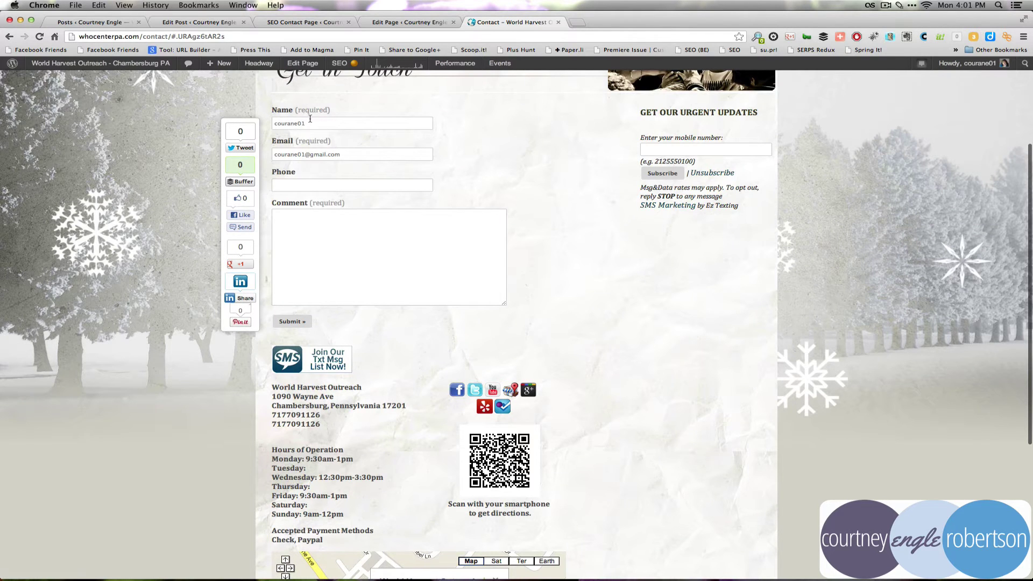
{"action": "scroll", "coordinate": [331, 212], "scroll_direction": "down", "scroll_amount": 5}
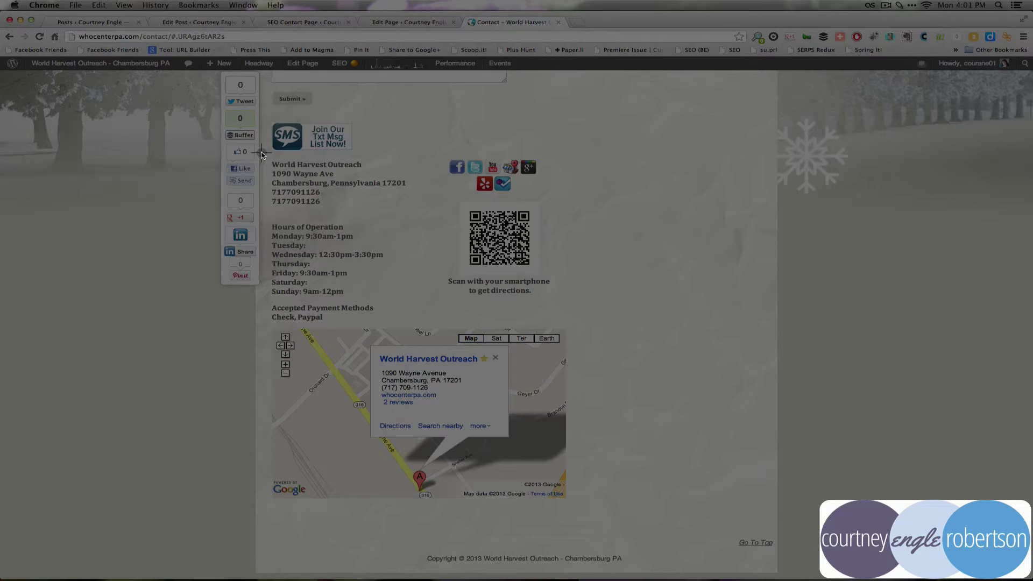
{"action": "left_click_drag", "start_coordinate": [259, 153], "coordinate": [595, 530]}
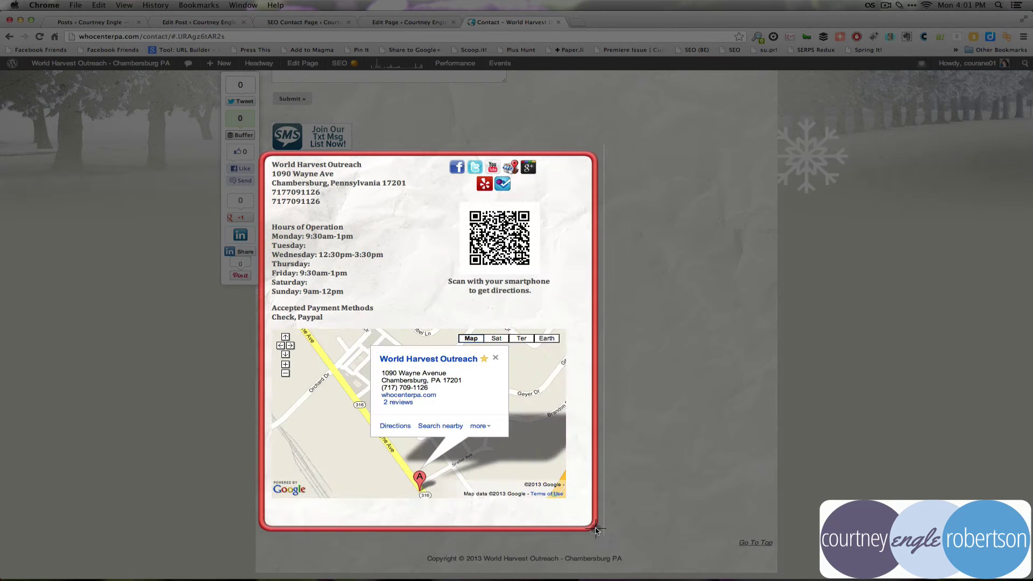
{"action": "left_click", "coordinate": [617, 300]}
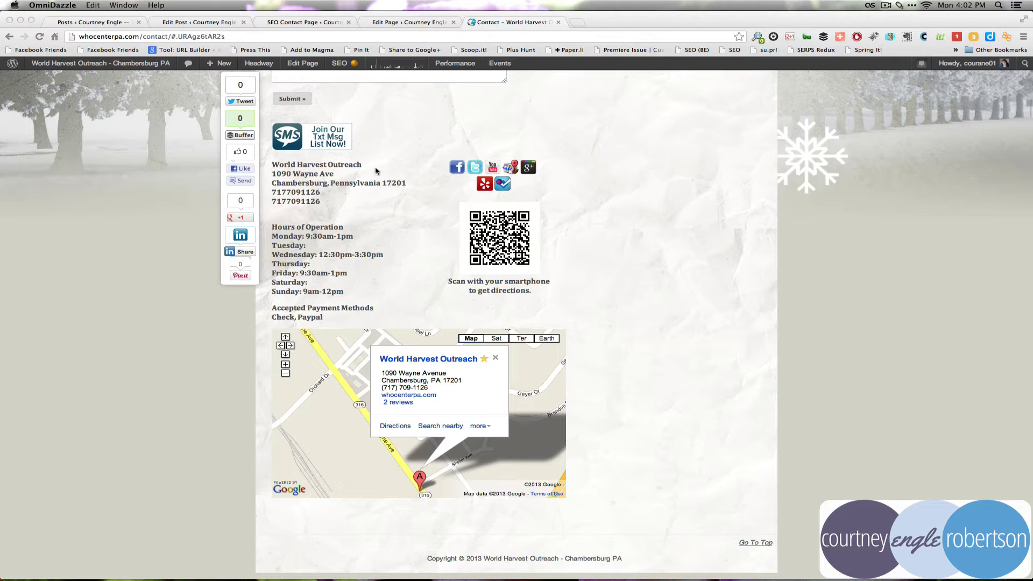
{"action": "scroll", "coordinate": [339, 315], "scroll_direction": "down", "scroll_amount": 2}
{"action": "left_click", "coordinate": [425, 178]}
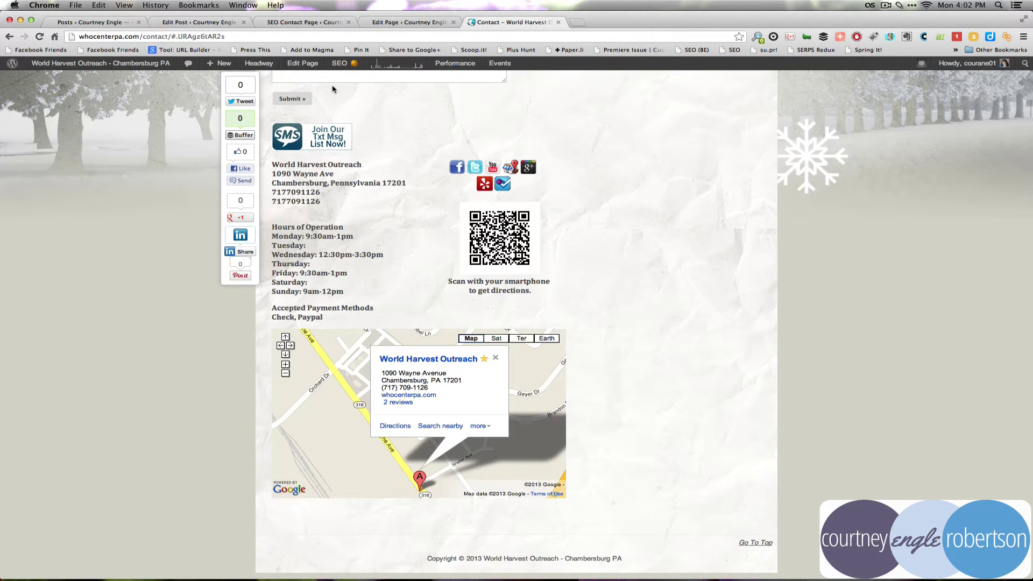
Review the SEO Contact Page settings: business name, hours, latitude/longitude, payment types and QR code link.
{"action": "left_click", "coordinate": [307, 25]}
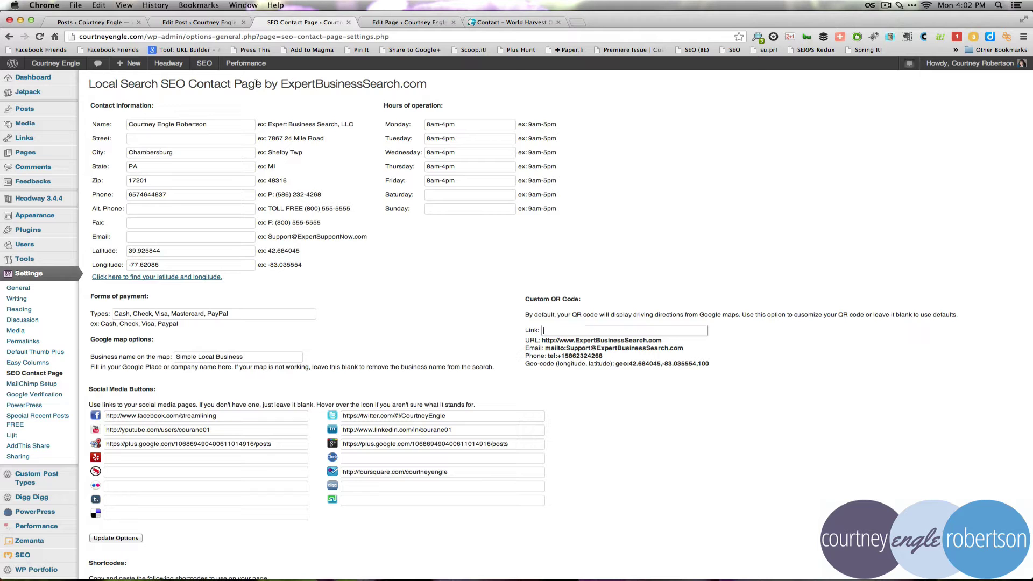
{"action": "left_click", "coordinate": [215, 124]}
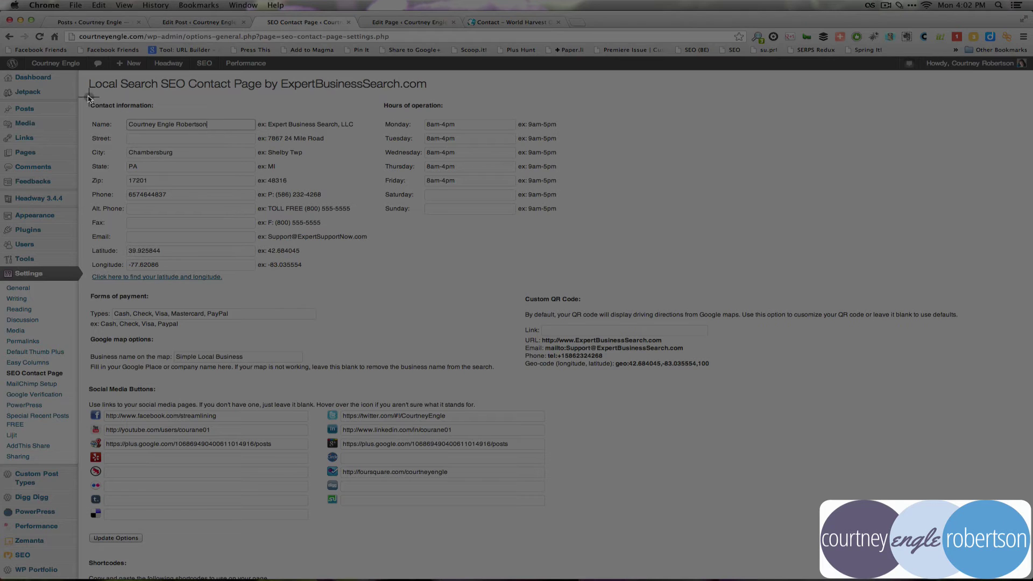
{"action": "left_click_drag", "start_coordinate": [86, 98], "coordinate": [617, 302]}
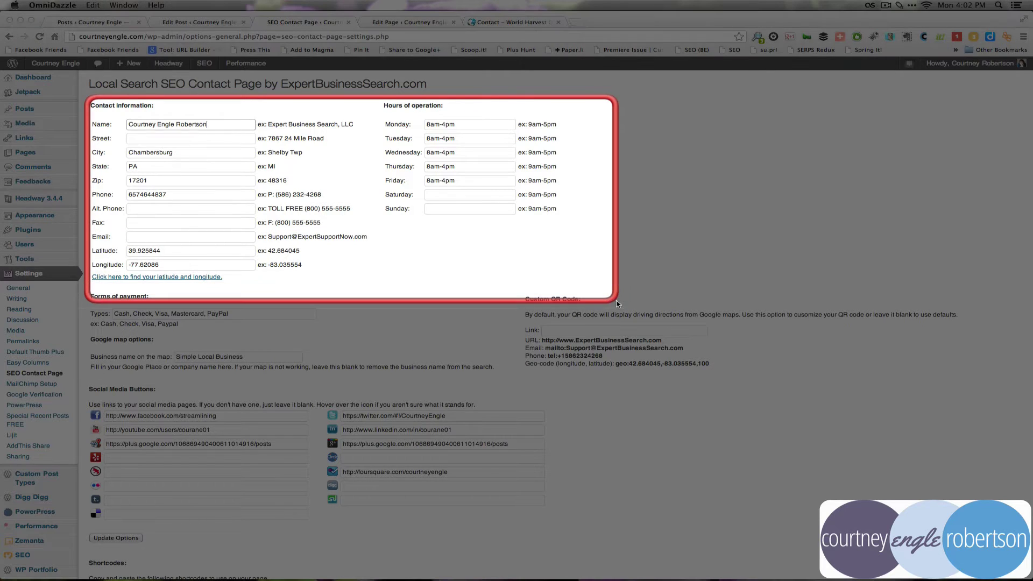
{"action": "left_click", "coordinate": [617, 304]}
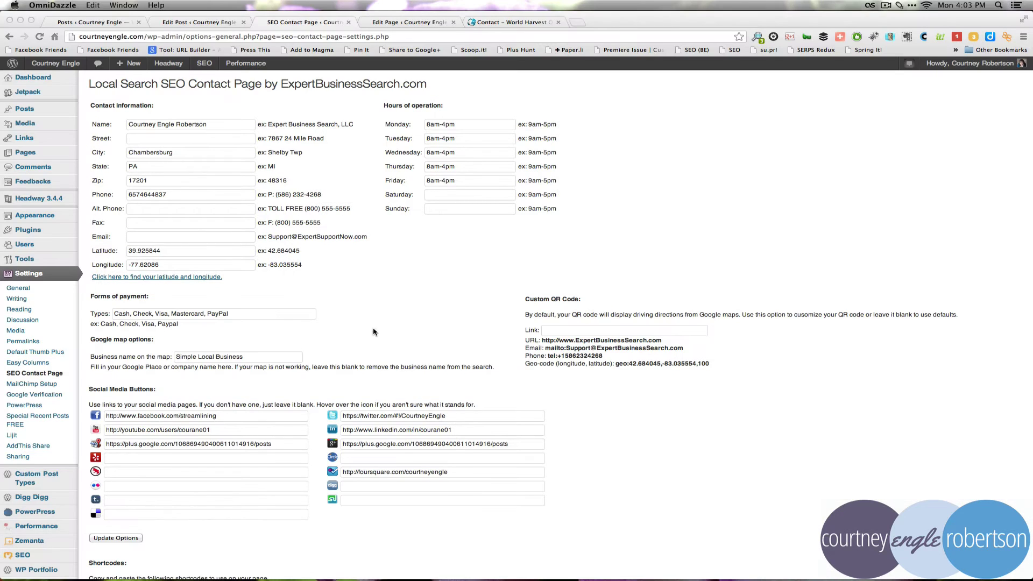
{"action": "left_click", "coordinate": [159, 251]}
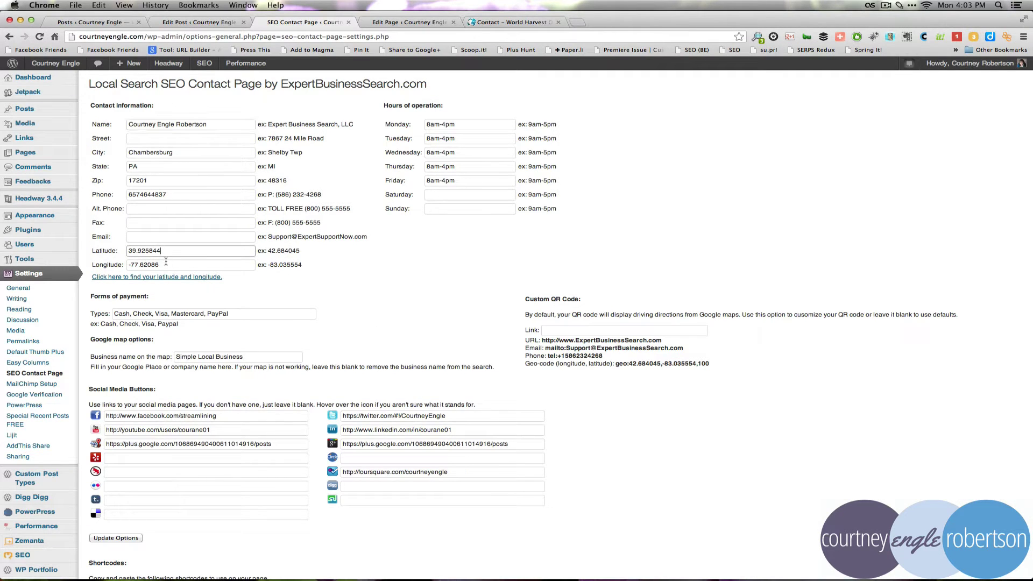
{"action": "left_click", "coordinate": [165, 264]}
{"action": "left_click", "coordinate": [181, 248]}
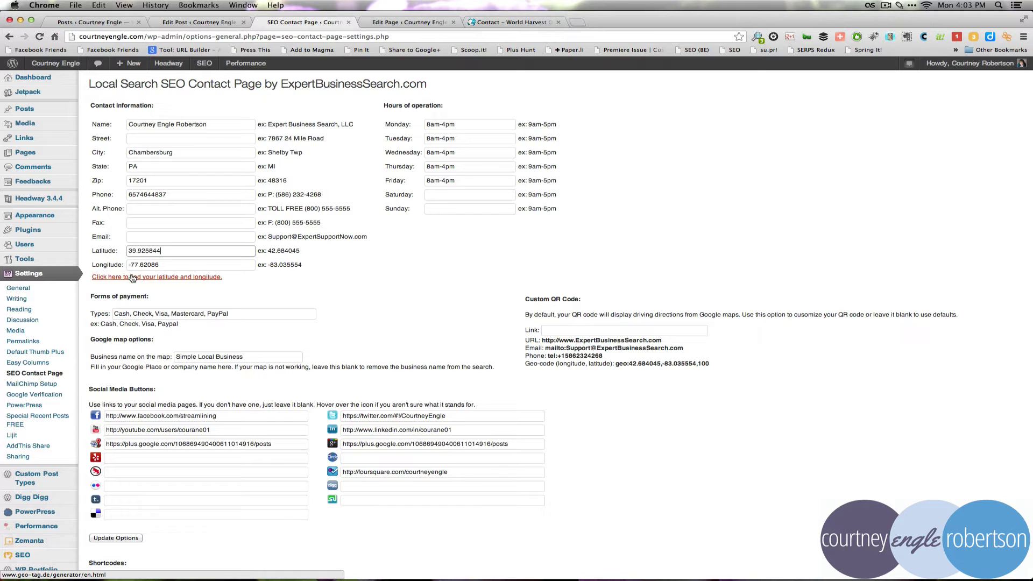
{"action": "scroll", "coordinate": [251, 330], "scroll_direction": "down", "scroll_amount": 3}
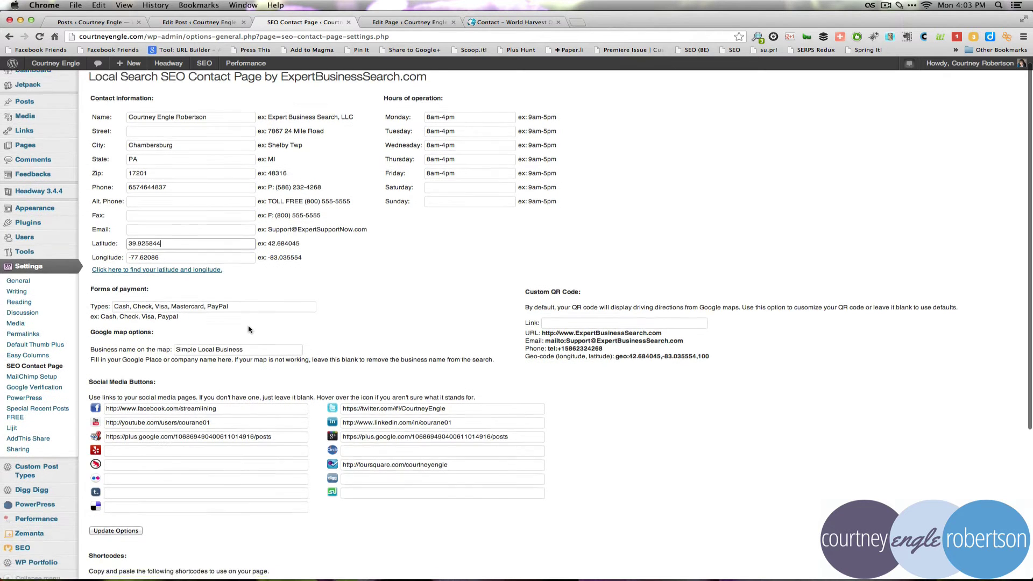
{"action": "left_click", "coordinate": [251, 269]}
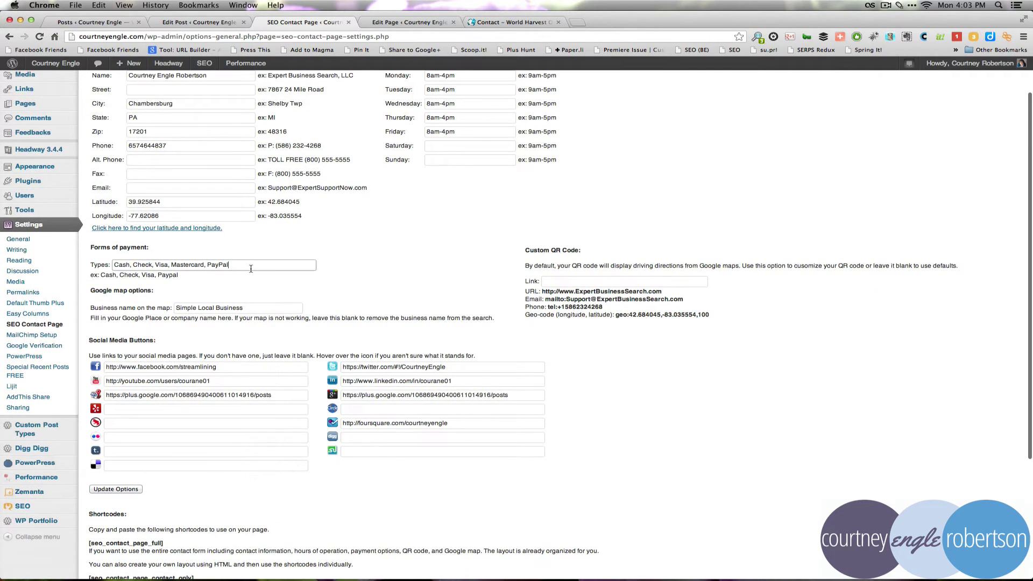
{"action": "scroll", "coordinate": [251, 269], "scroll_direction": "down", "scroll_amount": 5}
{"action": "left_click", "coordinate": [623, 180]}
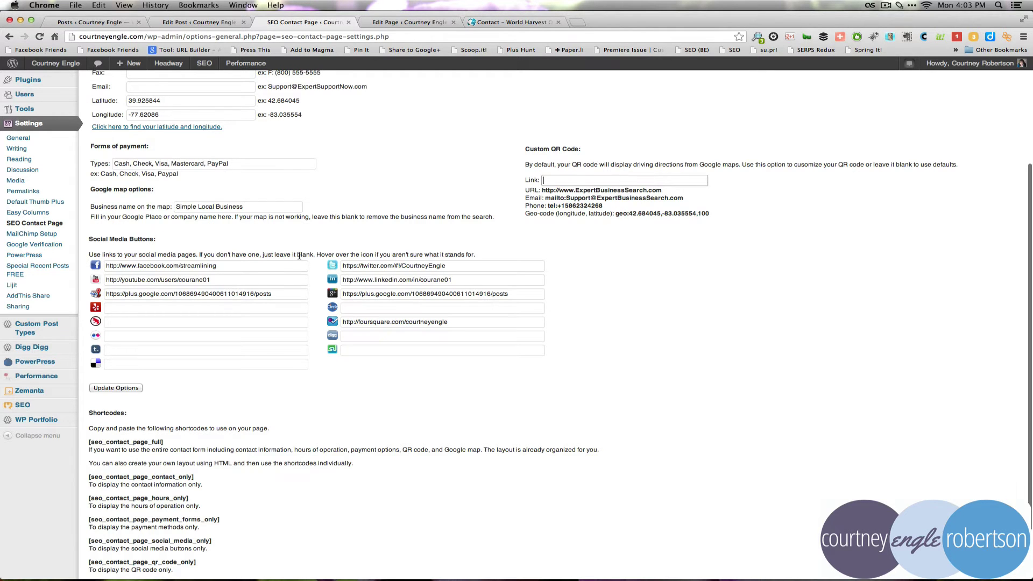
Select the [seo_contact_page_full] shortcode in the shortcode list.
{"action": "scroll", "coordinate": [154, 195], "scroll_direction": "down", "scroll_amount": 3}
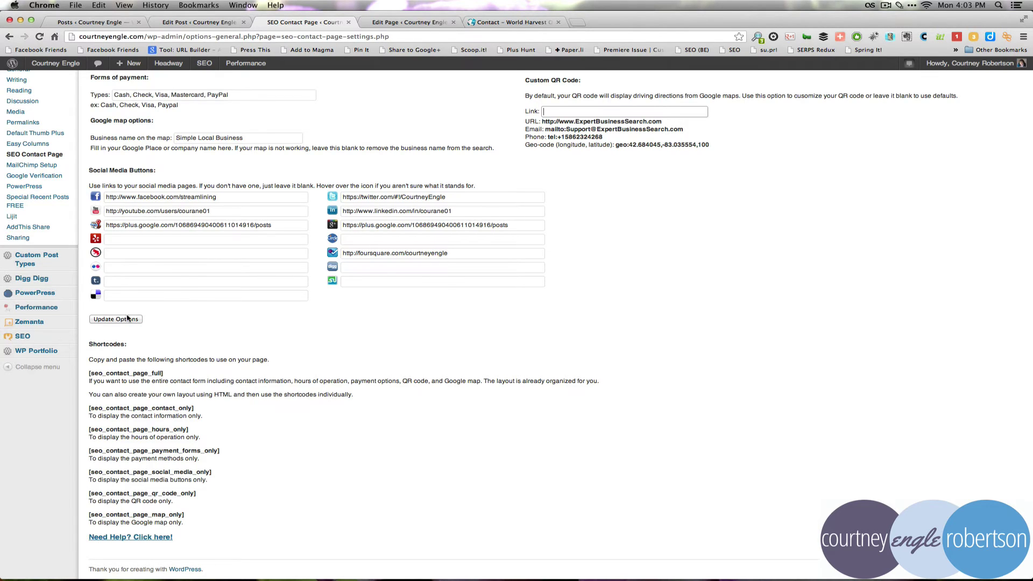
{"action": "left_click_drag", "start_coordinate": [171, 375], "coordinate": [80, 369]}
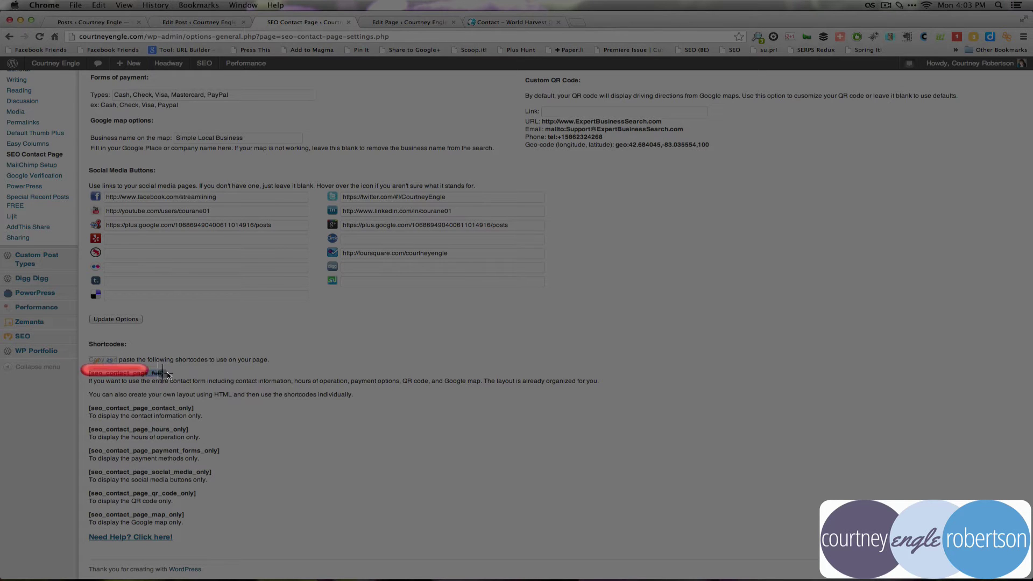
{"action": "key", "text": "Escape"}
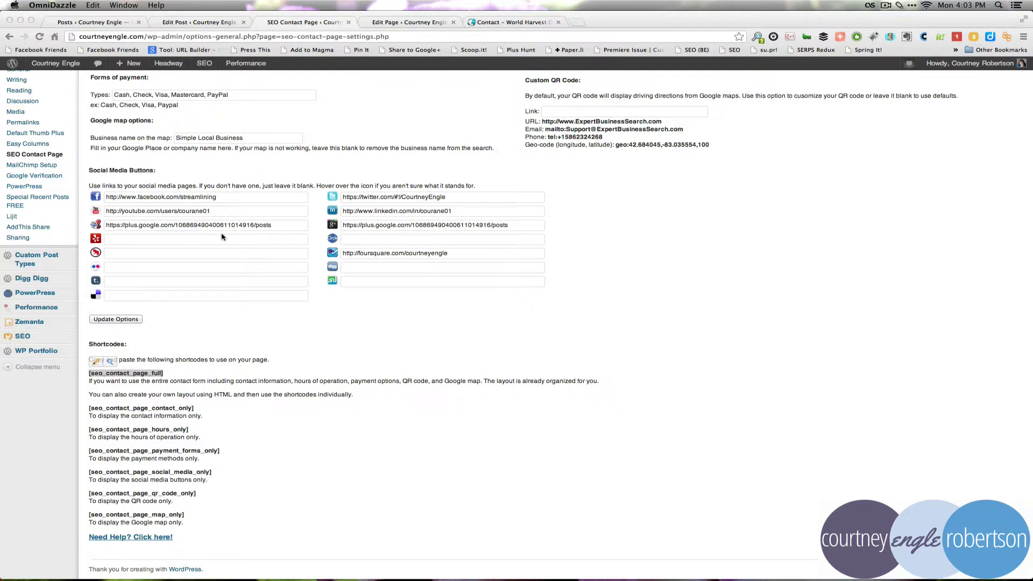
Open the Contact page editor and locate the [seo_contact_page_full] shortcode in the content.
{"action": "left_click", "coordinate": [392, 23]}
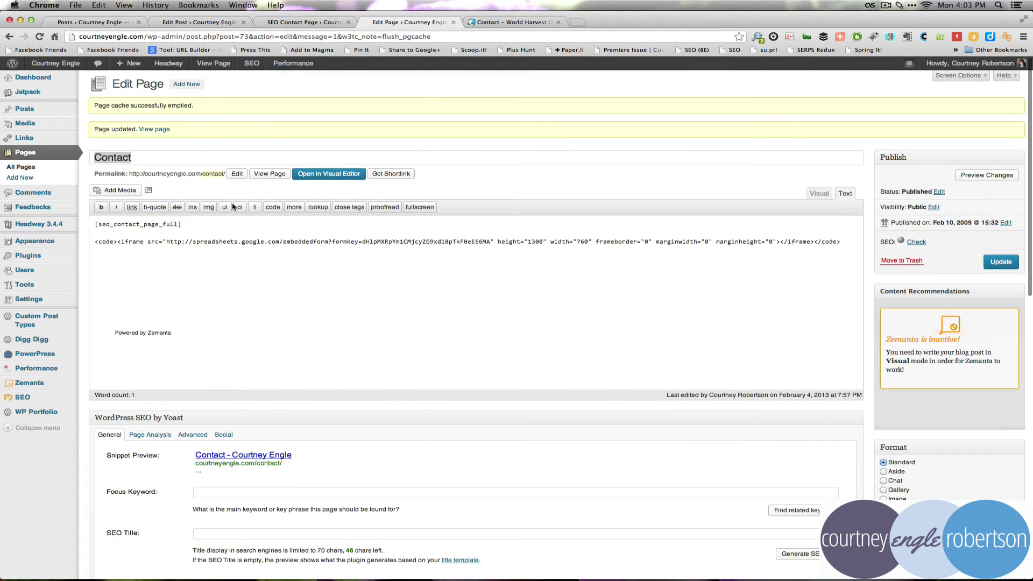
{"action": "left_click", "coordinate": [211, 222]}
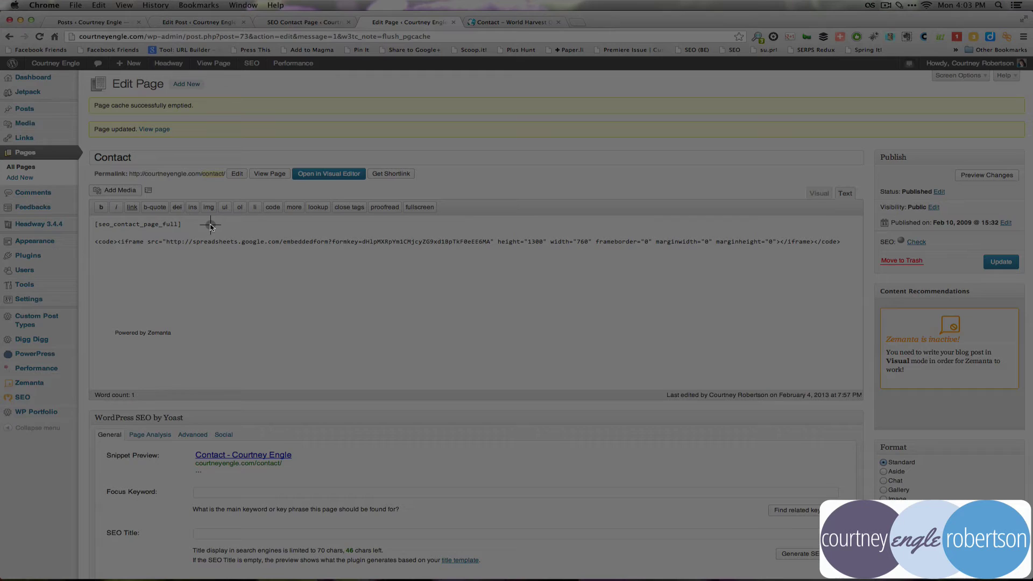
{"action": "left_click_drag", "start_coordinate": [197, 237], "coordinate": [85, 208]}
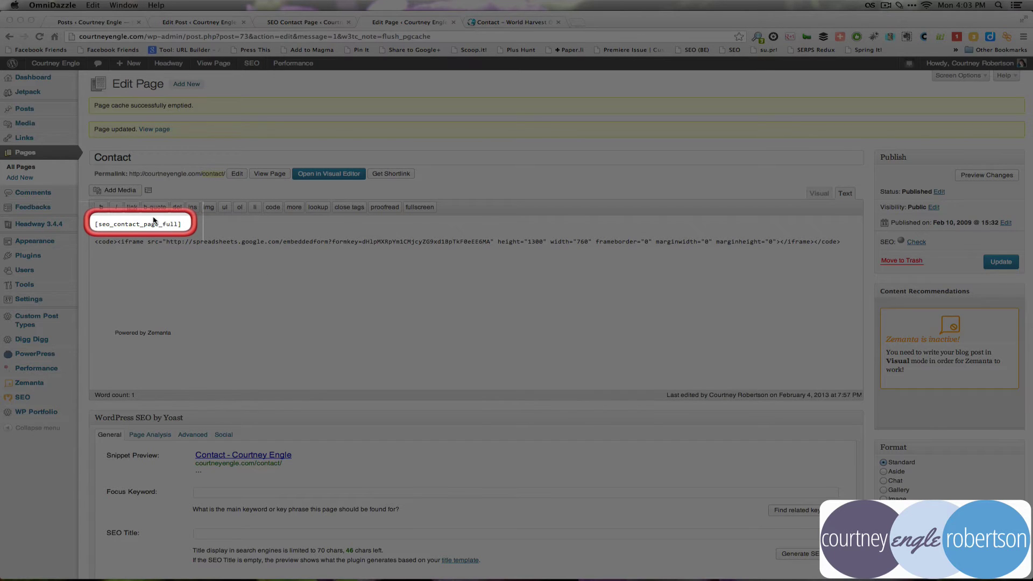
{"action": "key", "text": "Escape"}
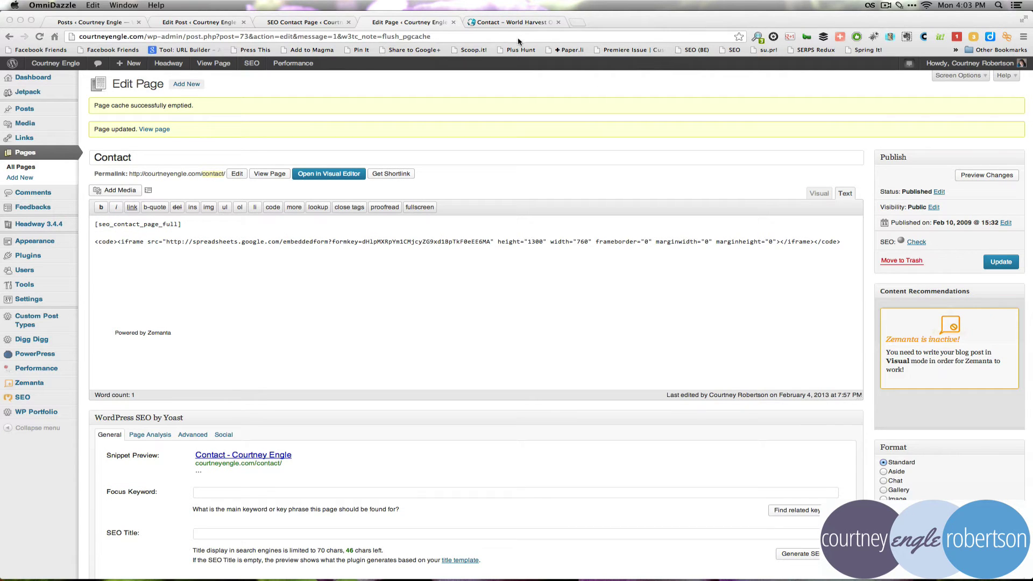
View the live Contact page to compare with the editor content.
{"action": "left_click", "coordinate": [504, 23]}
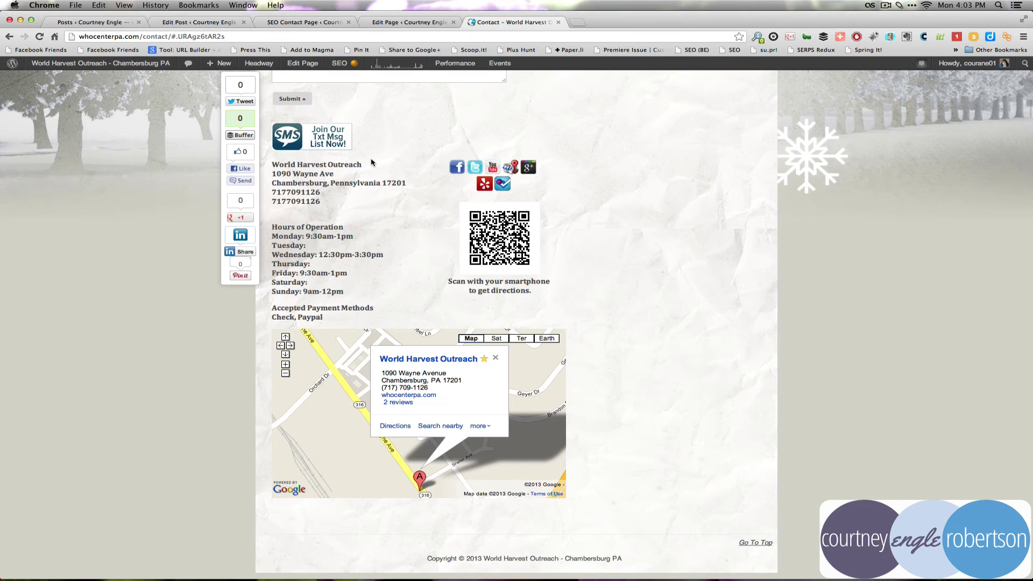
{"action": "key", "text": "ctrl+alt+shift+d"}
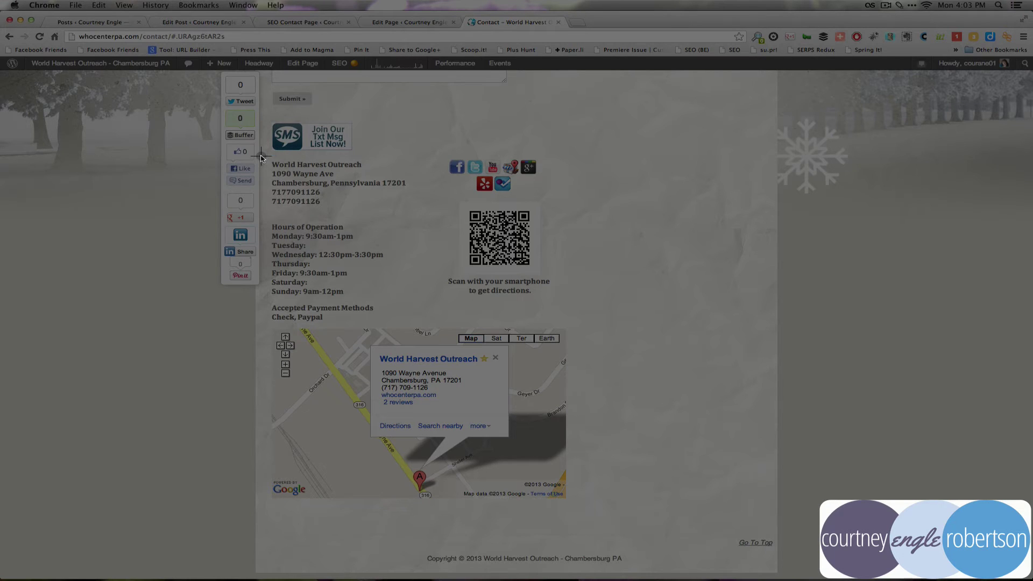
{"action": "left_click_drag", "start_coordinate": [260, 158], "coordinate": [554, 544]}
{"action": "key", "text": "Escape"}
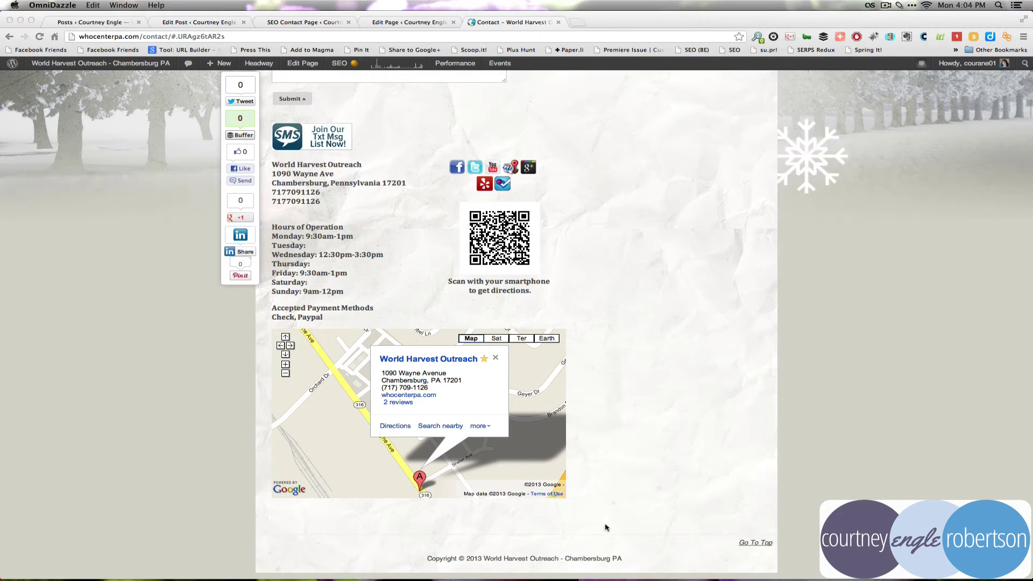
{"action": "scroll", "coordinate": [561, 273], "scroll_direction": "up", "scroll_amount": 5}
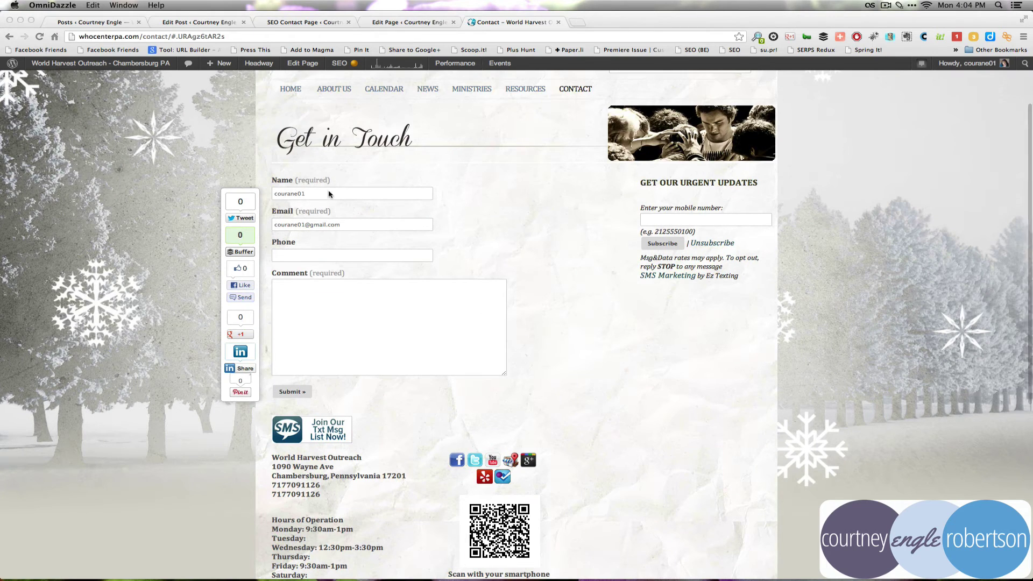
Insert two blank lines after [seo_contact_page_full], above the form code.
{"action": "left_click", "coordinate": [423, 22]}
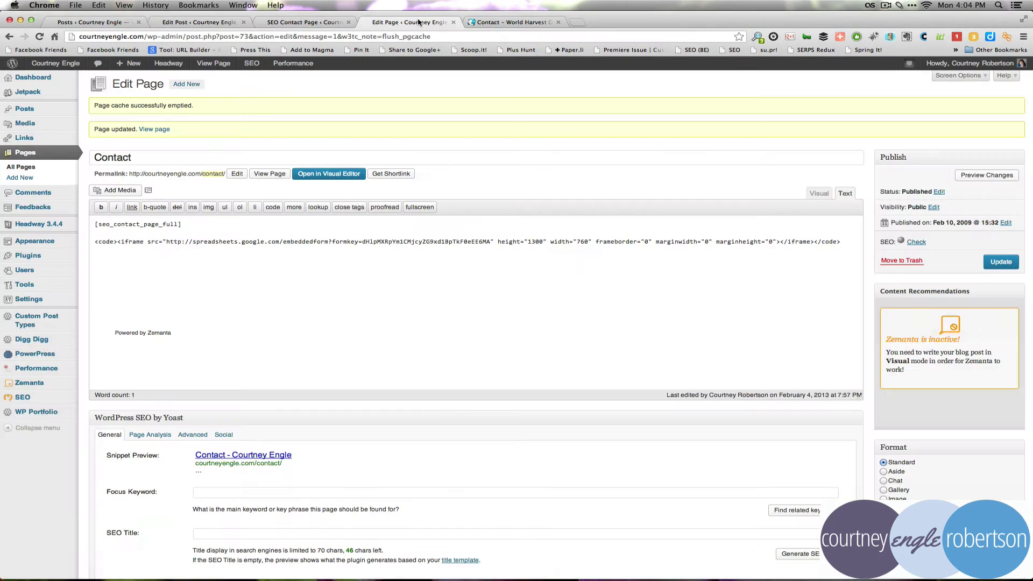
{"action": "left_click", "coordinate": [188, 225]}
{"action": "key", "text": "Return"}
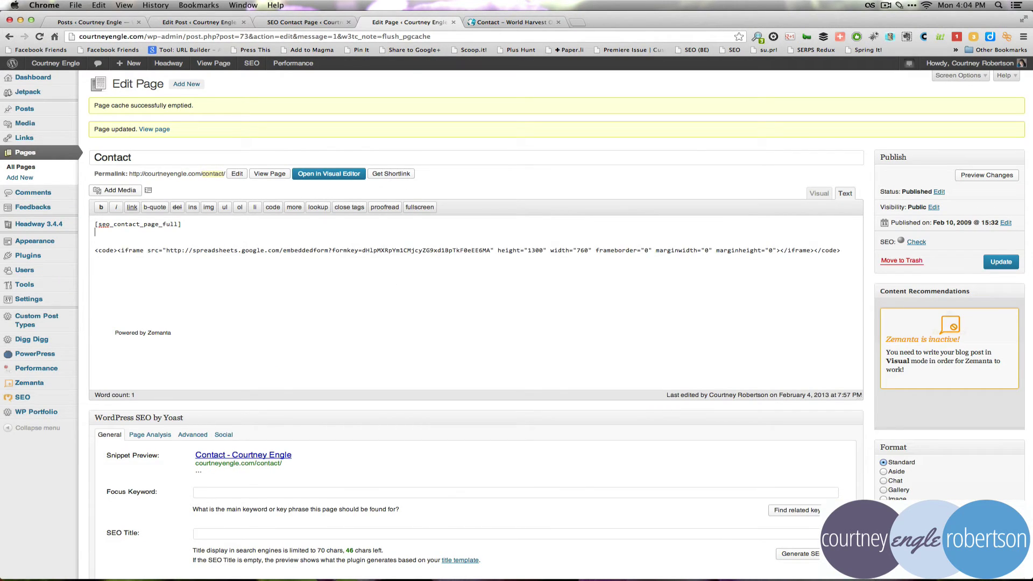
{"action": "key", "text": "Return"}
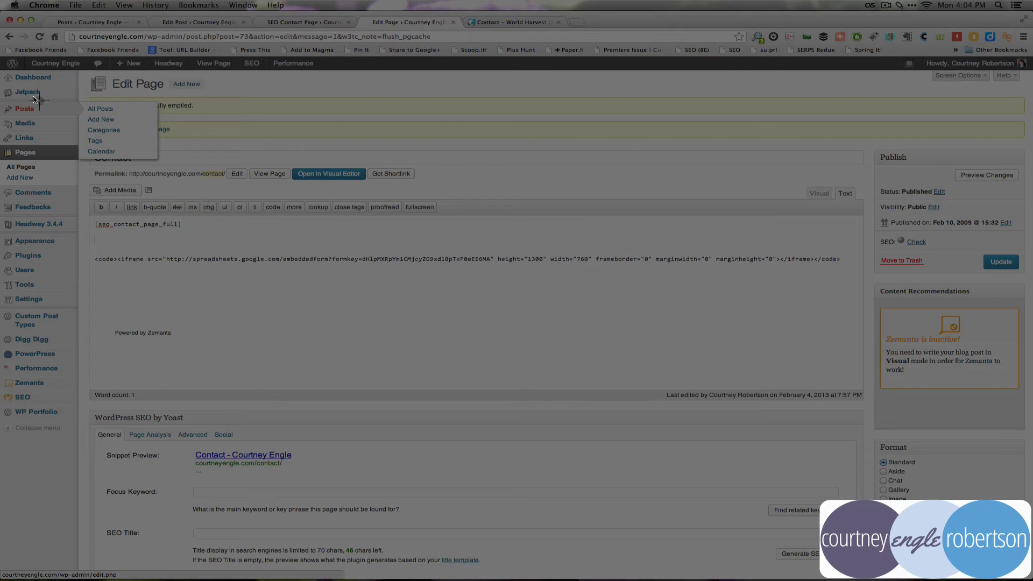
{"action": "mouse_move", "coordinate": [58, 98]}
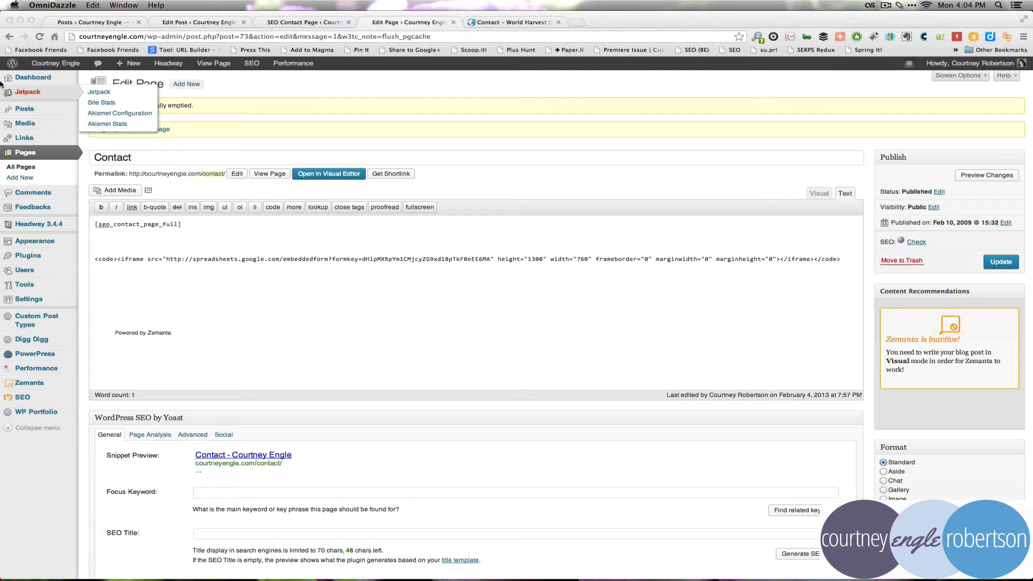
{"action": "left_click", "coordinate": [147, 194]}
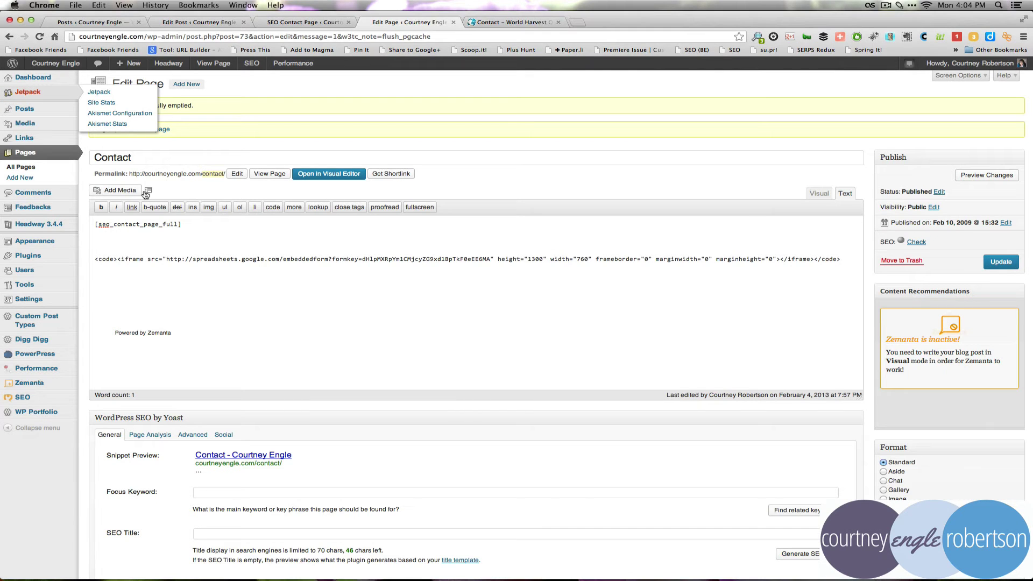
{"action": "left_click", "coordinate": [147, 194]}
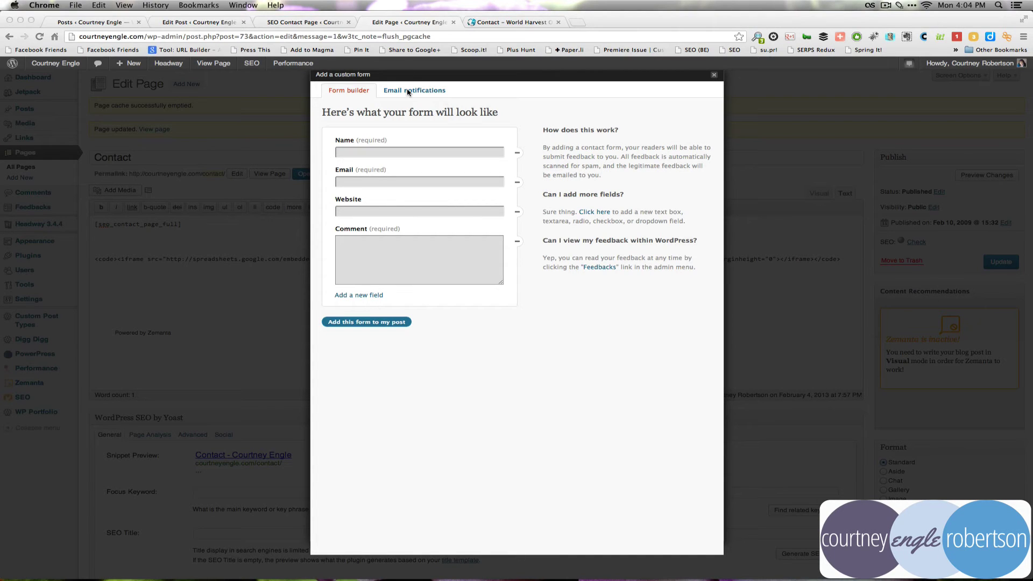
{"action": "left_click", "coordinate": [391, 94]}
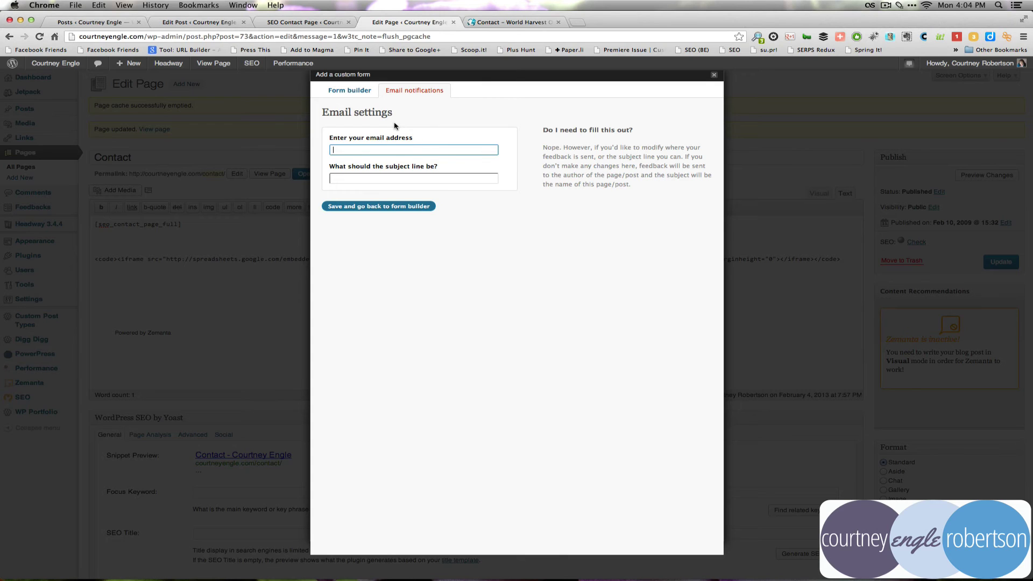
{"action": "left_click", "coordinate": [362, 92]}
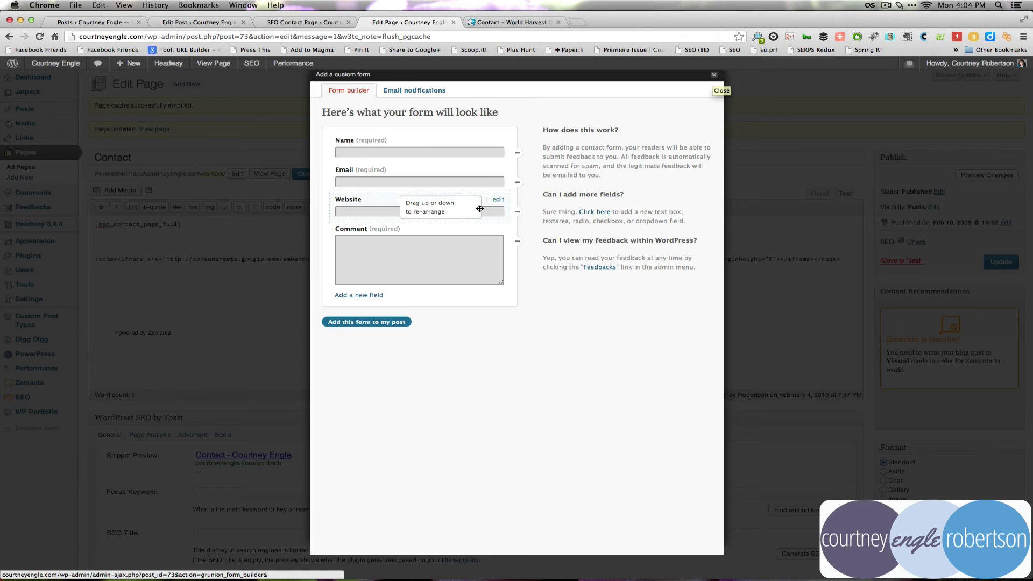
{"action": "left_click", "coordinate": [713, 76]}
{"action": "left_click", "coordinate": [545, 196]}
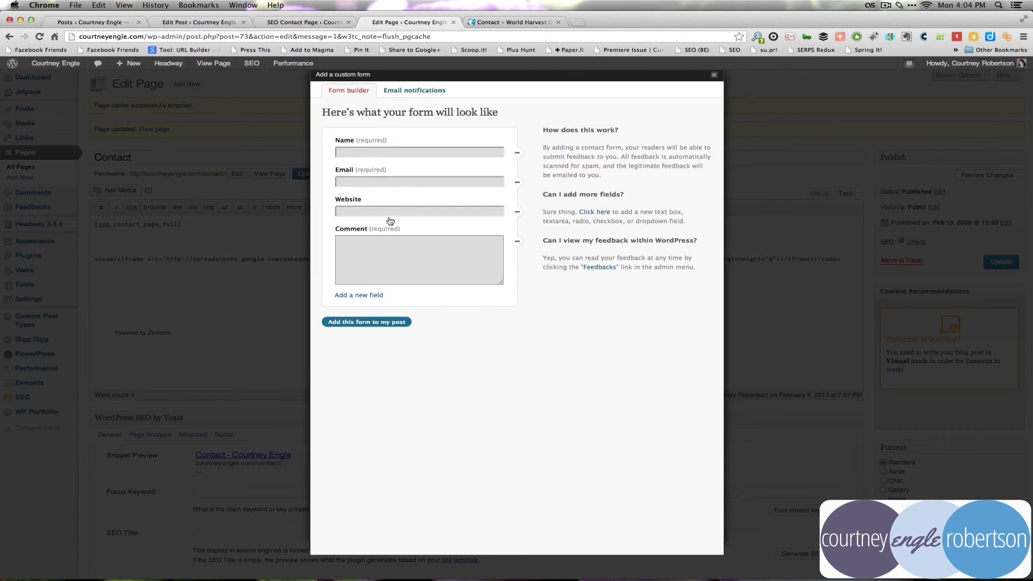
{"action": "left_click", "coordinate": [714, 74]}
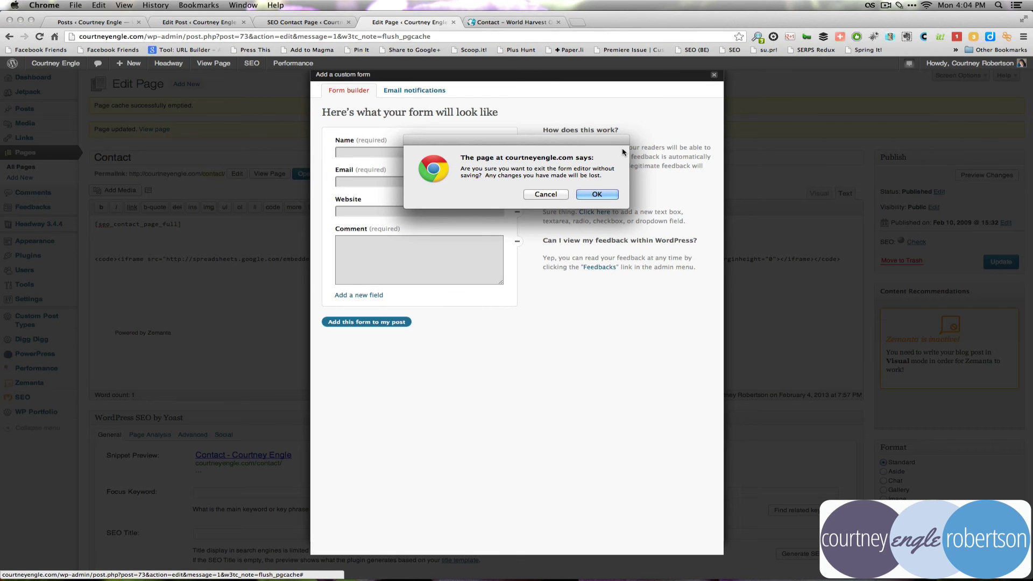
Leave the form builder without saving and delete the two blank lines above the form code.
{"action": "left_click", "coordinate": [597, 195]}
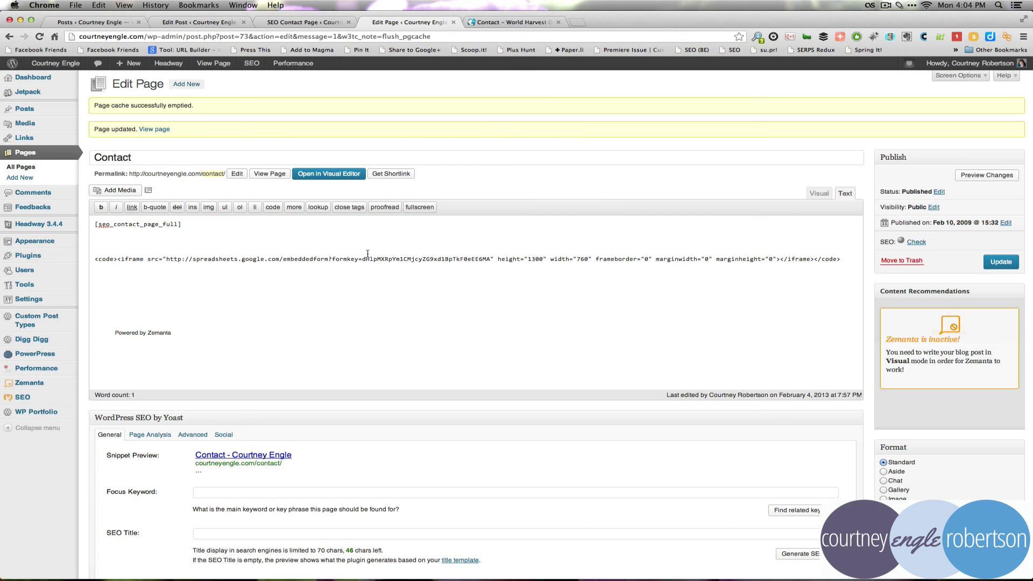
{"action": "key", "text": "BackSpace"}
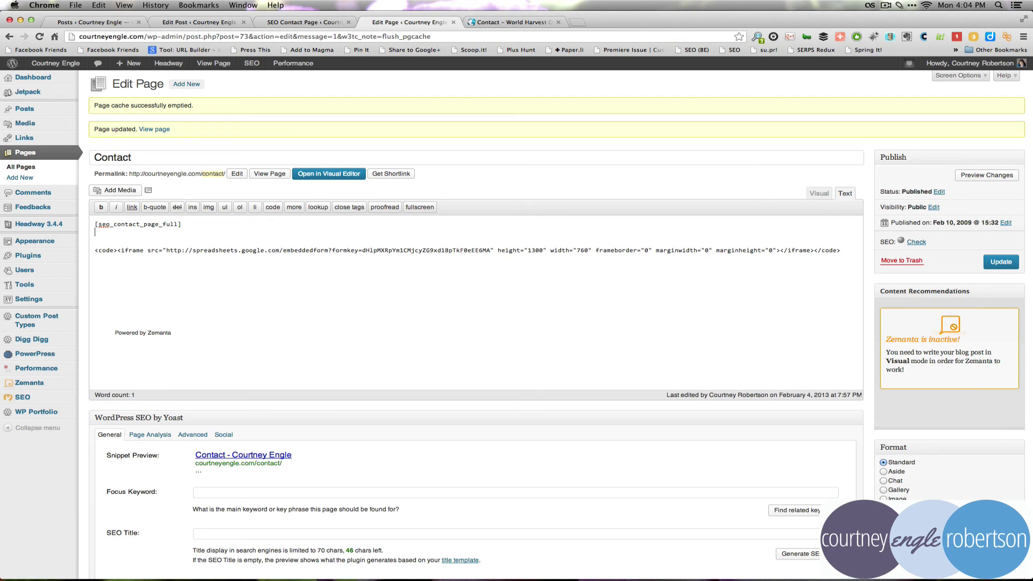
{"action": "key", "text": "BackSpace"}
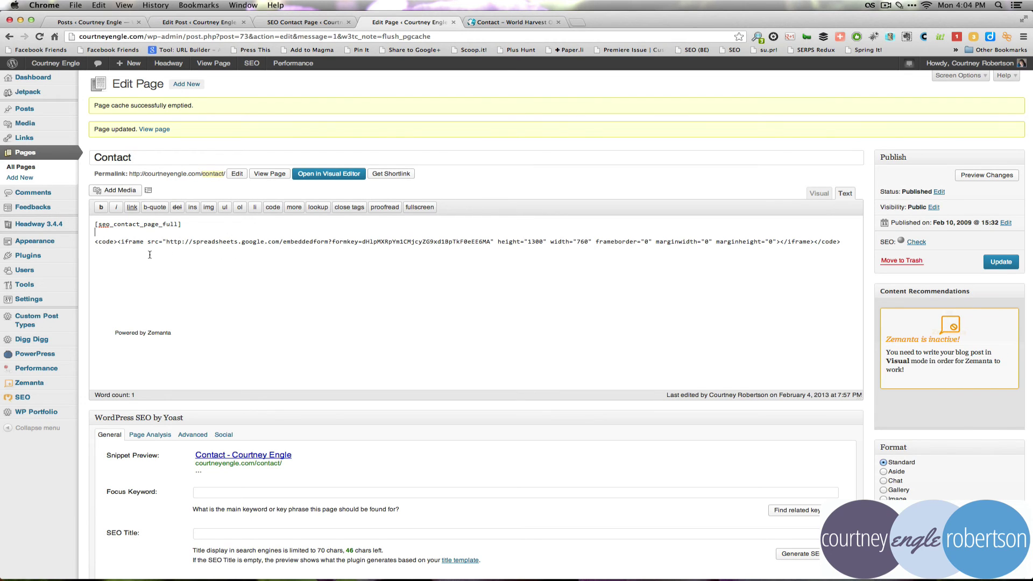
Load the site's /contact page in the SEO Contact Page tab.
{"action": "left_click", "coordinate": [275, 22]}
{"action": "left_click", "coordinate": [318, 36]}
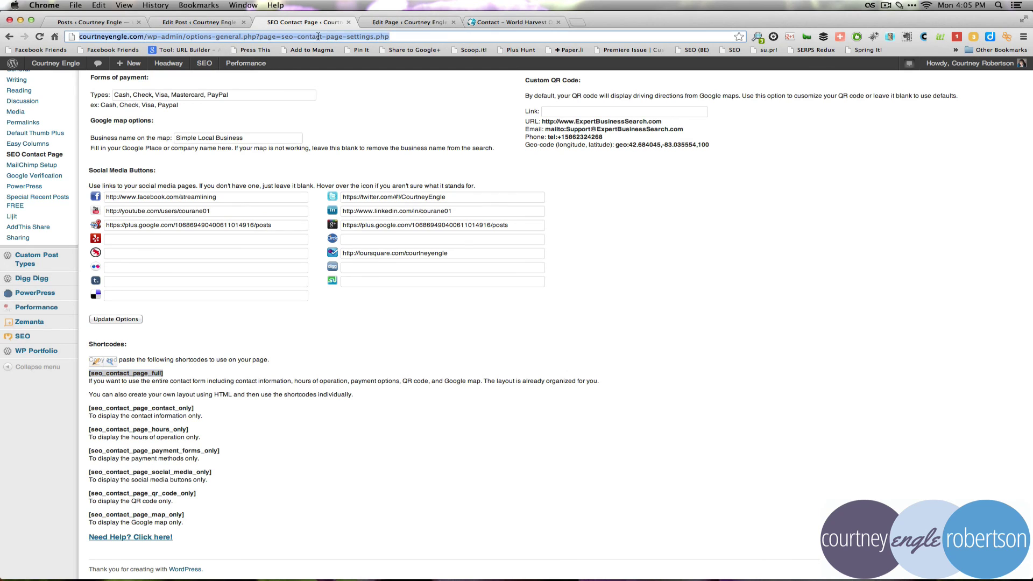
{"action": "left_click", "coordinate": [150, 36]}
{"action": "key", "text": "shift+super+Right"}
{"action": "type", "text": "contact"}
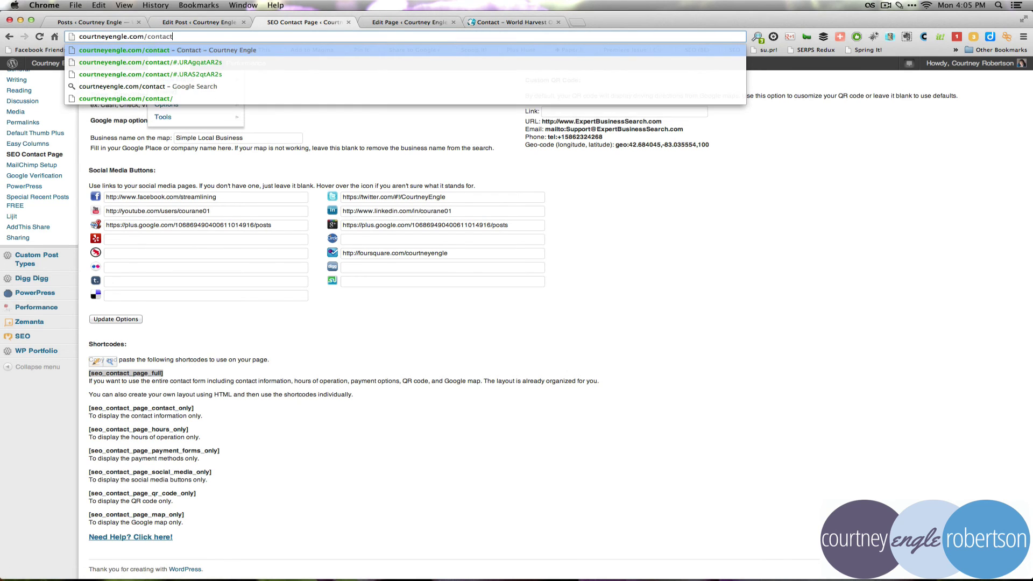
{"action": "key", "text": "Return"}
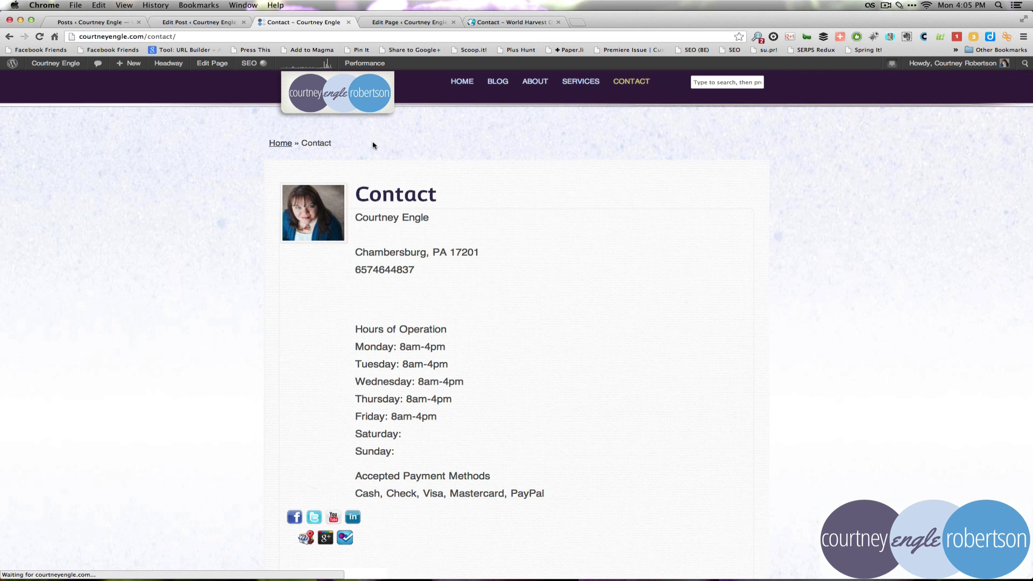
{"action": "scroll", "coordinate": [476, 426], "scroll_direction": "down", "scroll_amount": 7}
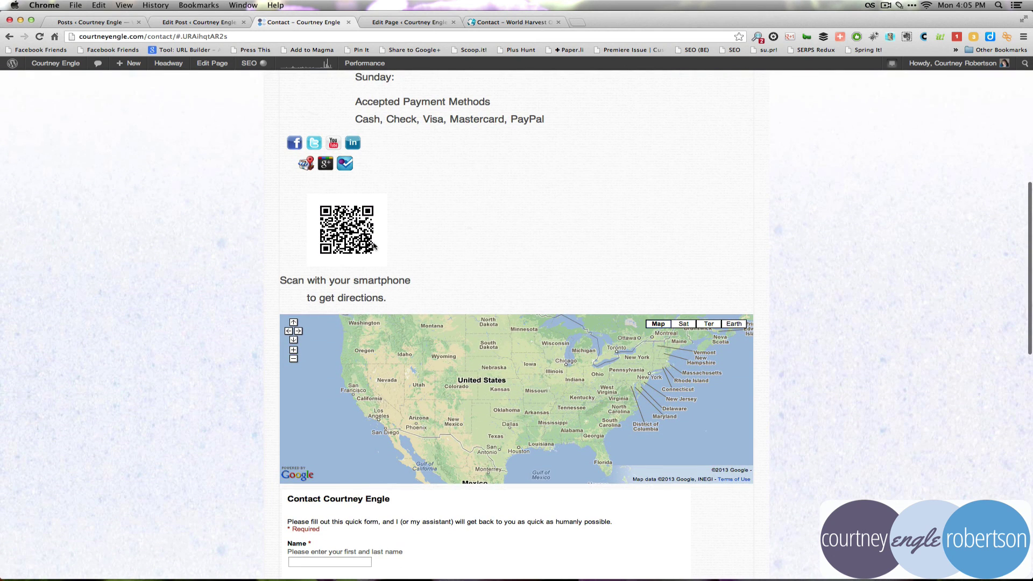
{"action": "scroll", "coordinate": [380, 186], "scroll_direction": "down", "scroll_amount": 10}
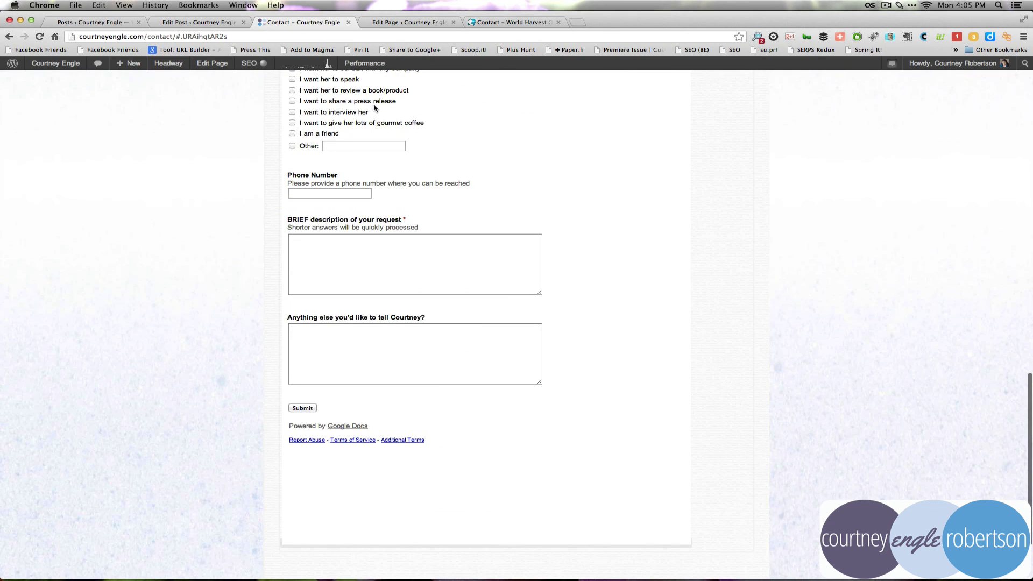
{"action": "scroll", "coordinate": [375, 107], "scroll_direction": "up", "scroll_amount": 3}
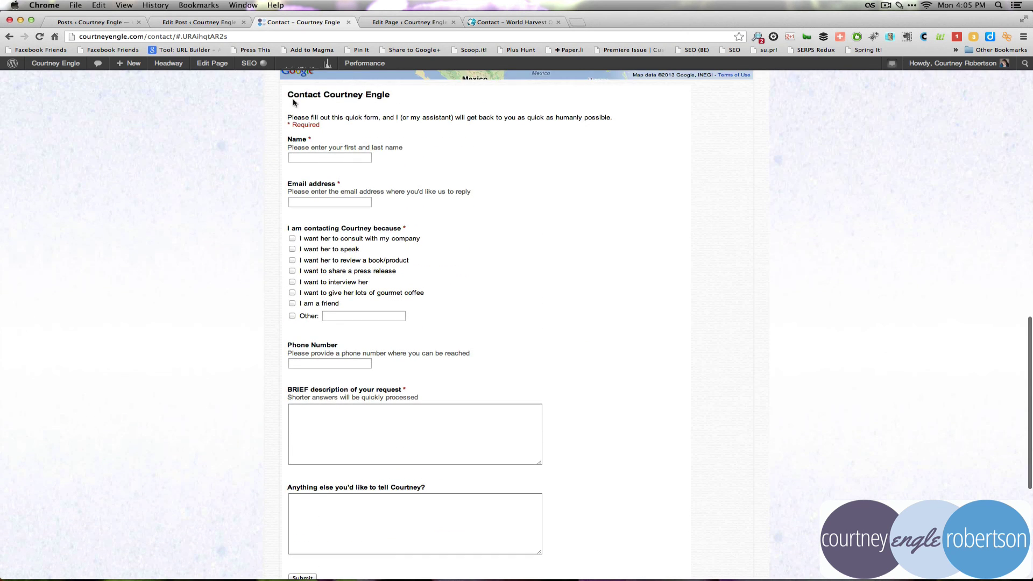
{"action": "left_click_drag", "start_coordinate": [295, 92], "coordinate": [429, 573]}
{"action": "scroll", "coordinate": [545, 453], "scroll_direction": "down", "scroll_amount": 5}
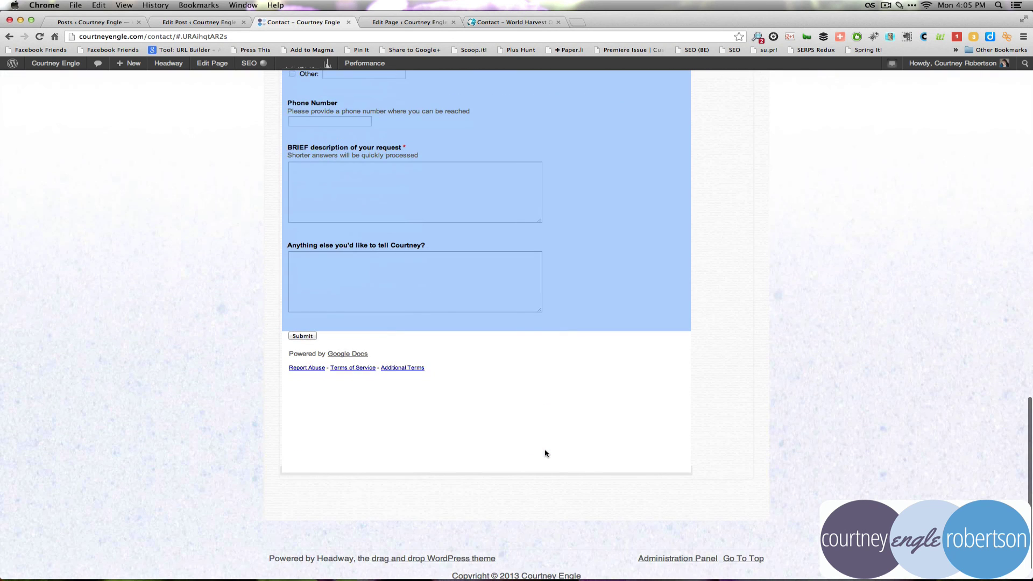